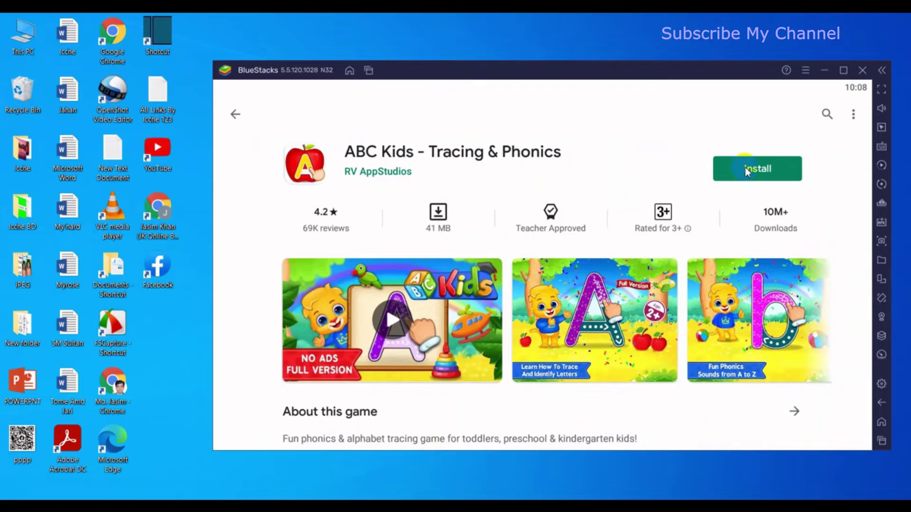
# Install ABC Kids - Tracing & Phonics and go back to the BlueStacks home screen
pyautogui.click(748, 169)
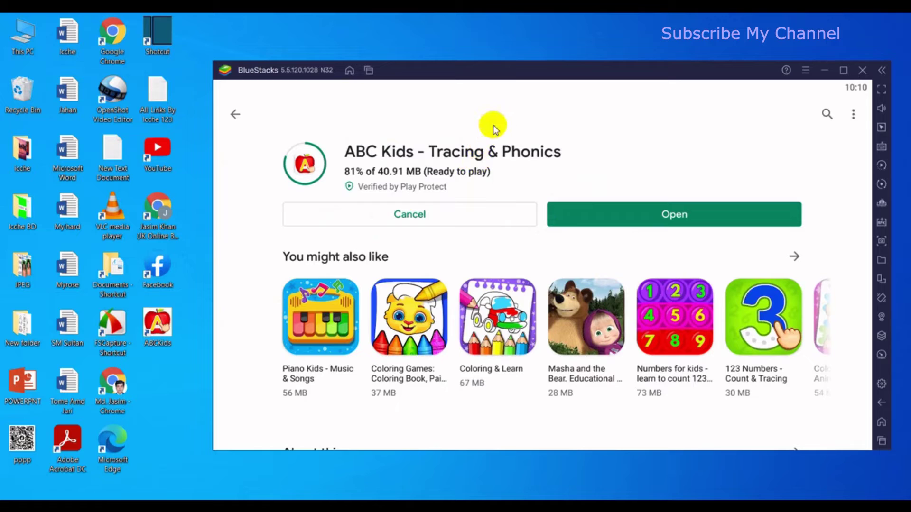
pyautogui.click(881, 405)
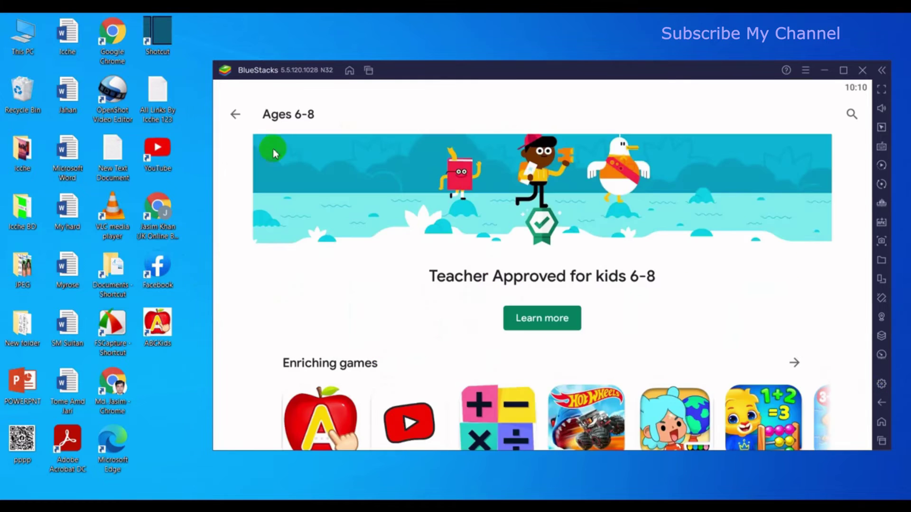
pyautogui.click(881, 404)
pyautogui.click(880, 404)
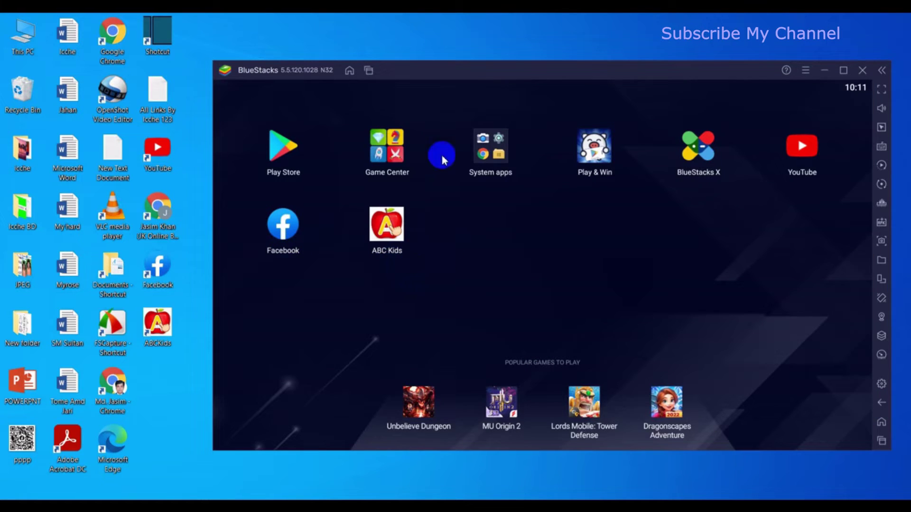
# Open the Play Store and view the Kids and Categories sections for apps
pyautogui.click(281, 164)
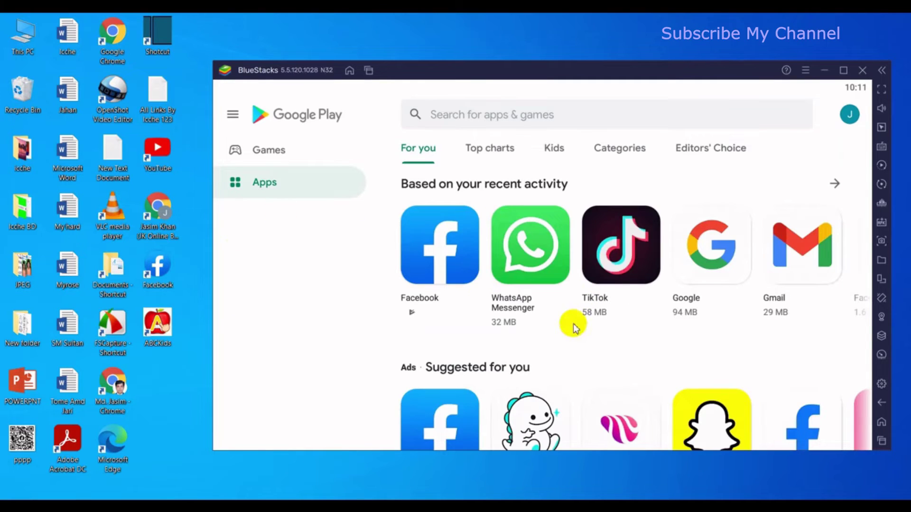
pyautogui.click(554, 148)
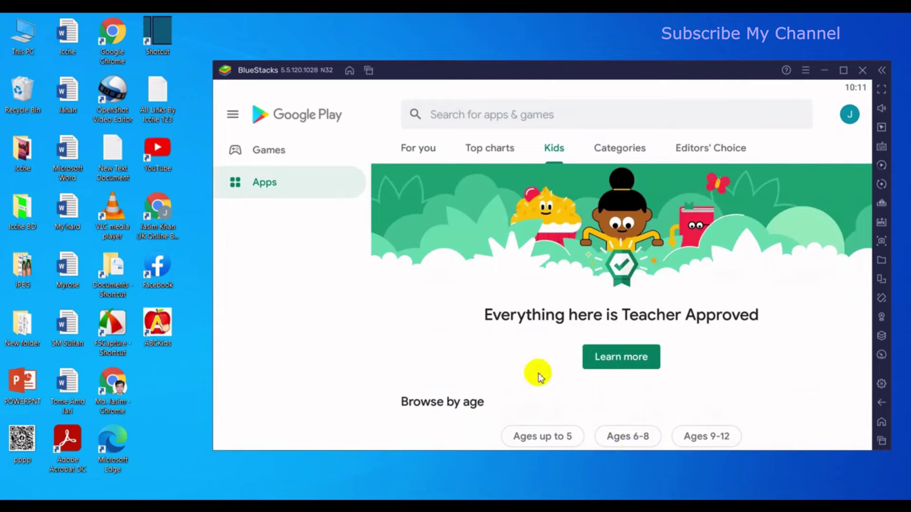
pyautogui.click(622, 149)
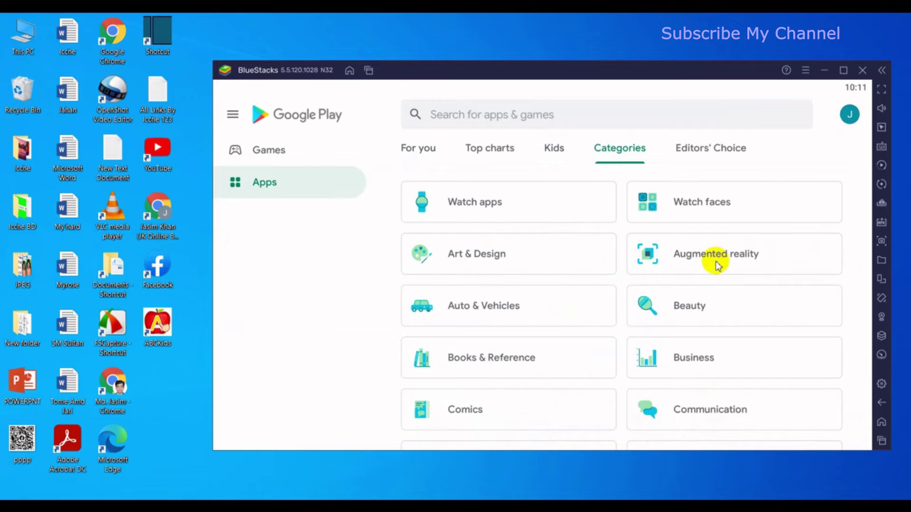
# View the YuFace: Makeup Cam, Face App page among the top-grossing Beauty apps and return to the app categories
pyautogui.click(686, 308)
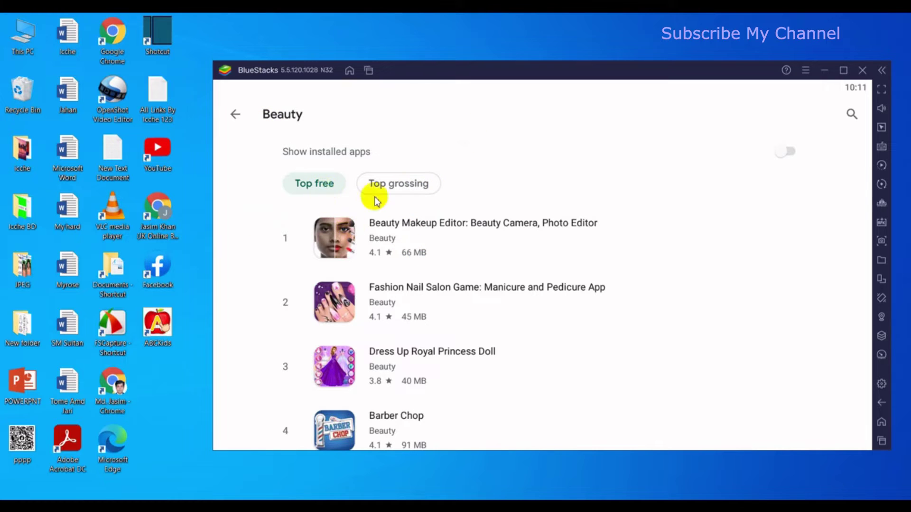
pyautogui.click(404, 184)
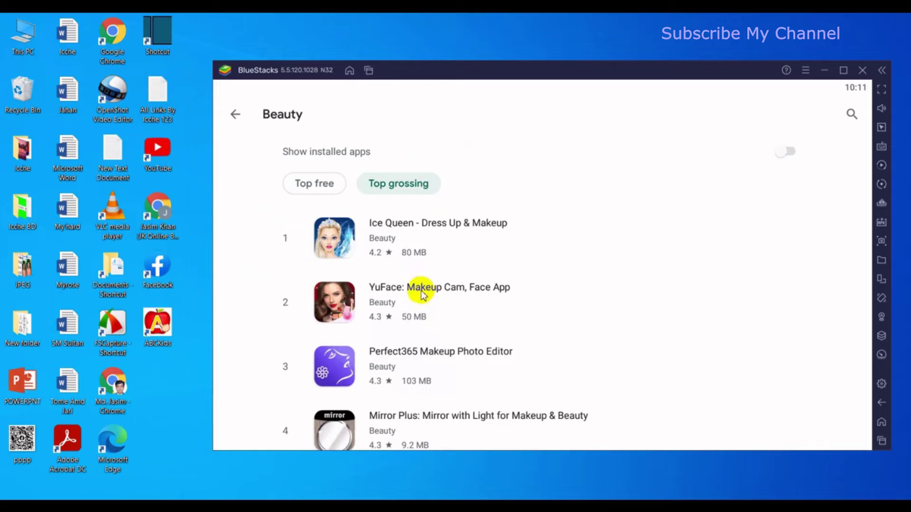
pyautogui.click(453, 292)
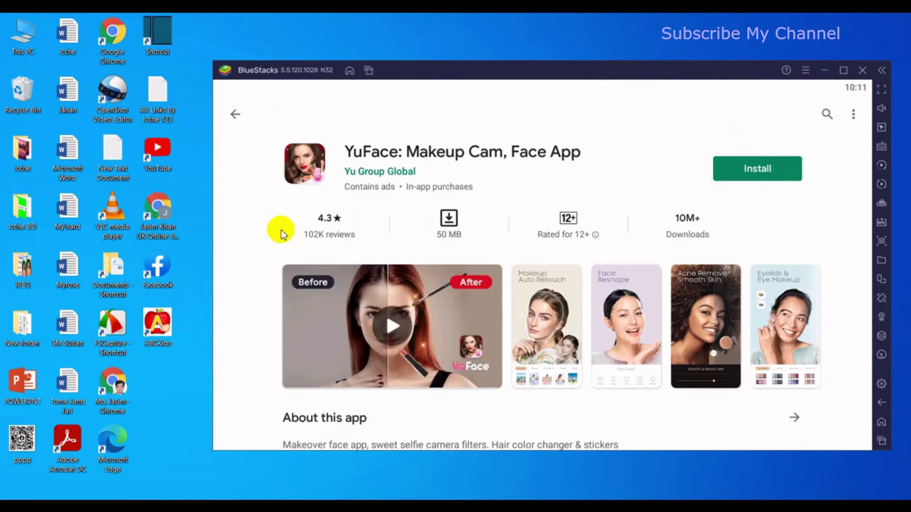
pyautogui.click(235, 117)
pyautogui.click(235, 116)
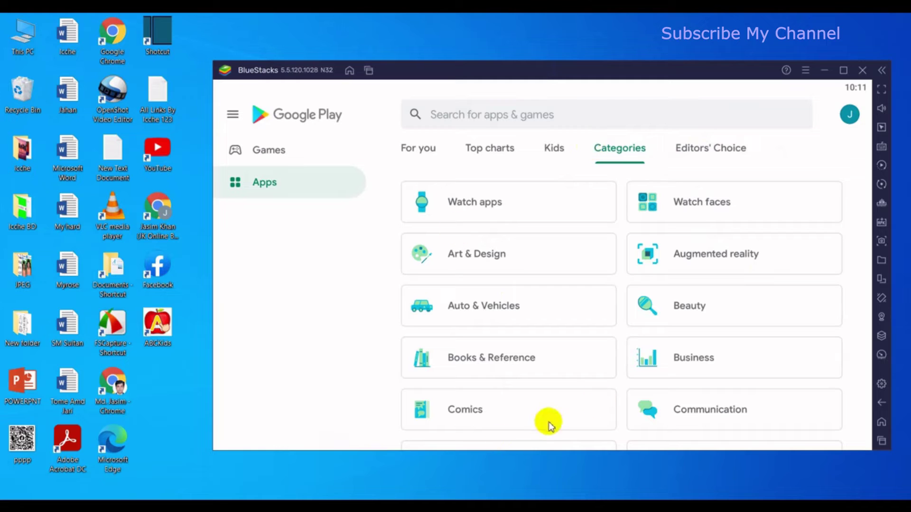
# View the WEBTOON page in the Comics category and return to the app categories
pyautogui.click(491, 416)
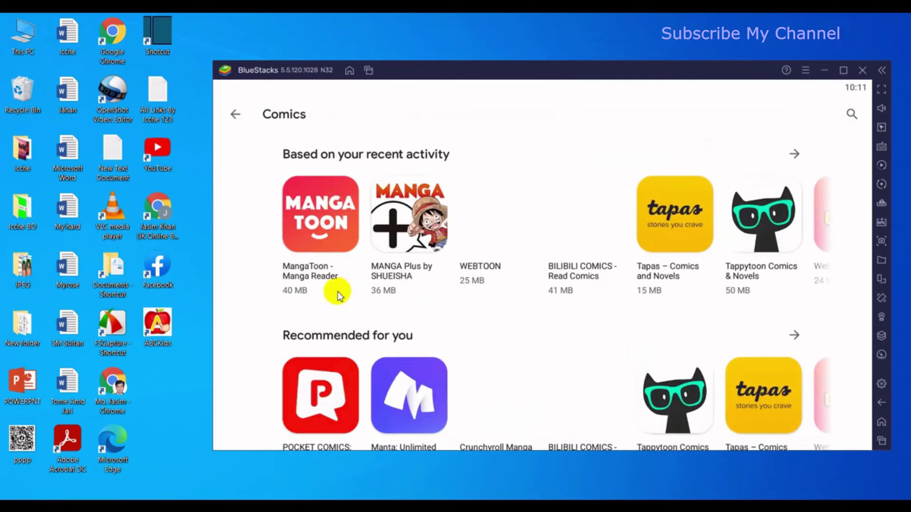
pyautogui.click(518, 228)
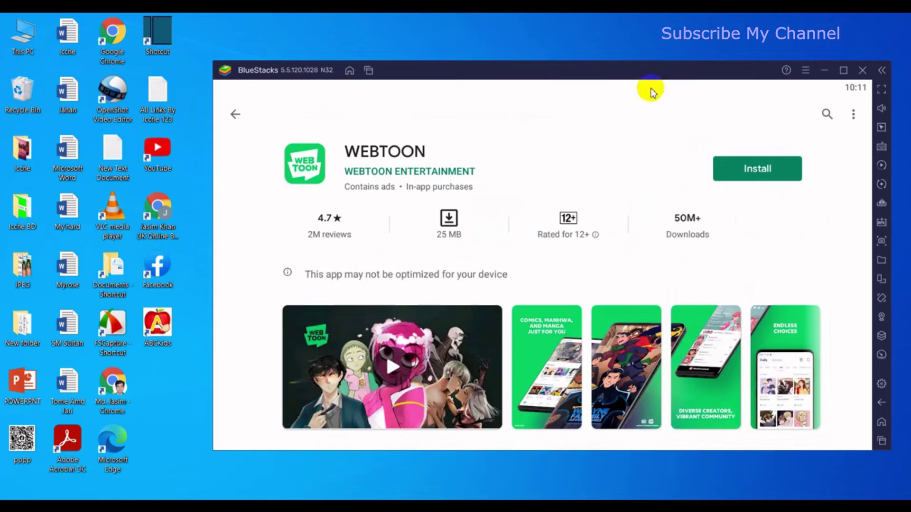
pyautogui.click(235, 114)
pyautogui.click(236, 115)
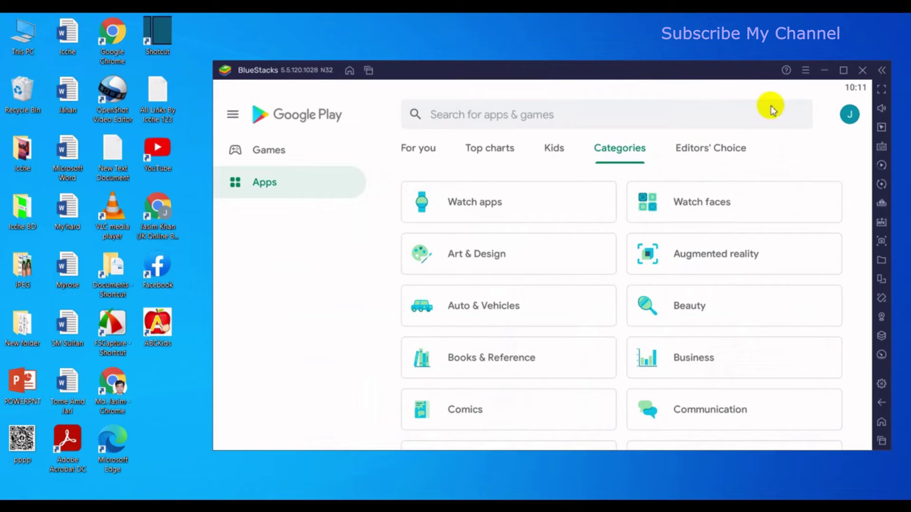
# Browse the Editors' Choice apps, viewing the Waze page and trying to open ooVoo Video Calls
pyautogui.click(692, 147)
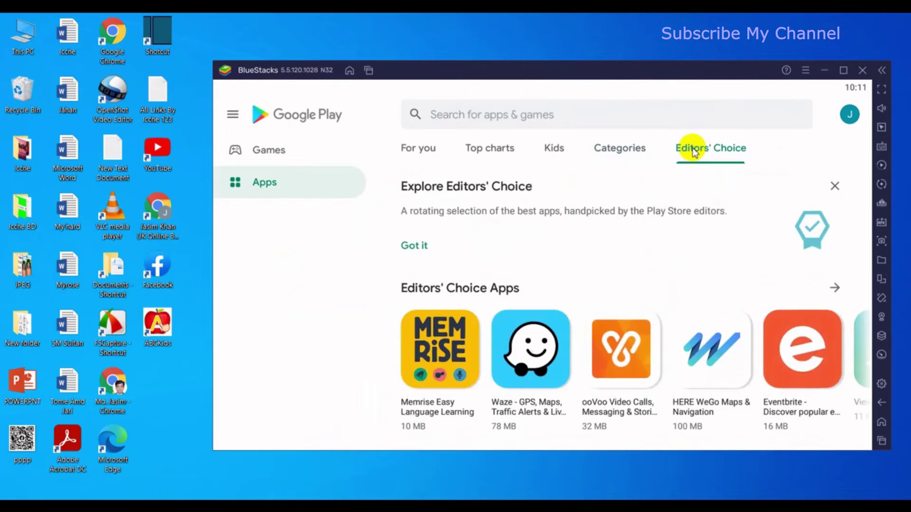
pyautogui.click(524, 365)
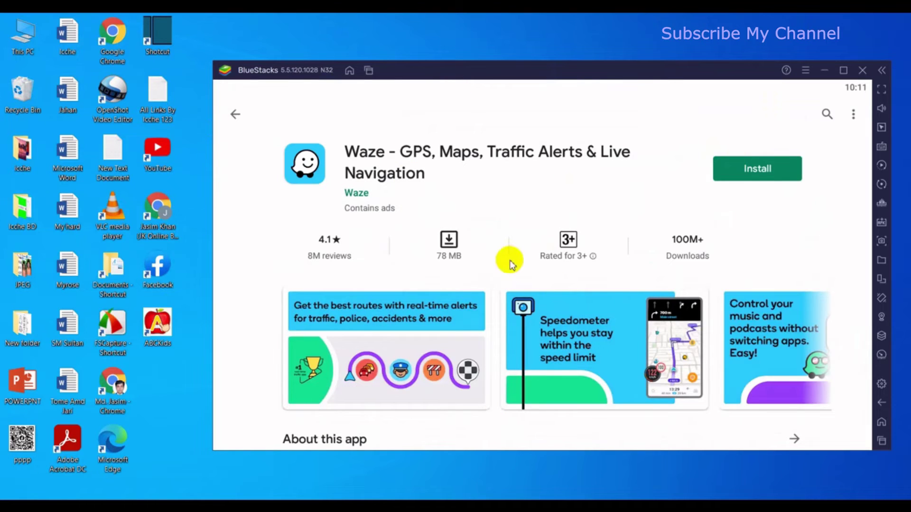
pyautogui.click(234, 113)
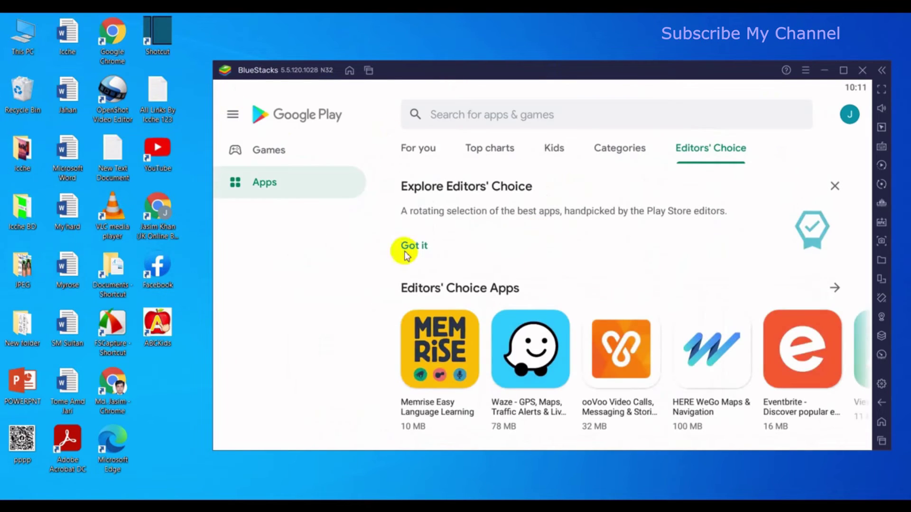
pyautogui.click(631, 339)
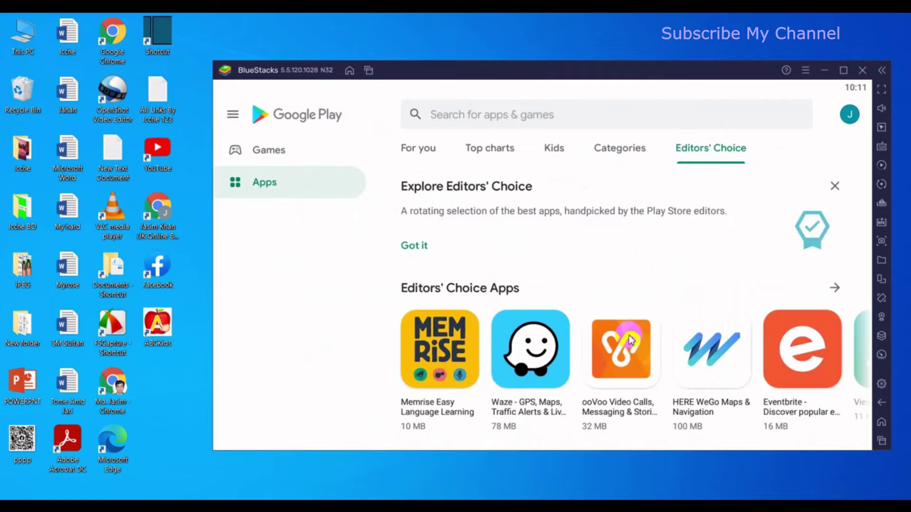
# View the Facebook Lite page in the apps' top charts and return to the chart
pyautogui.click(498, 154)
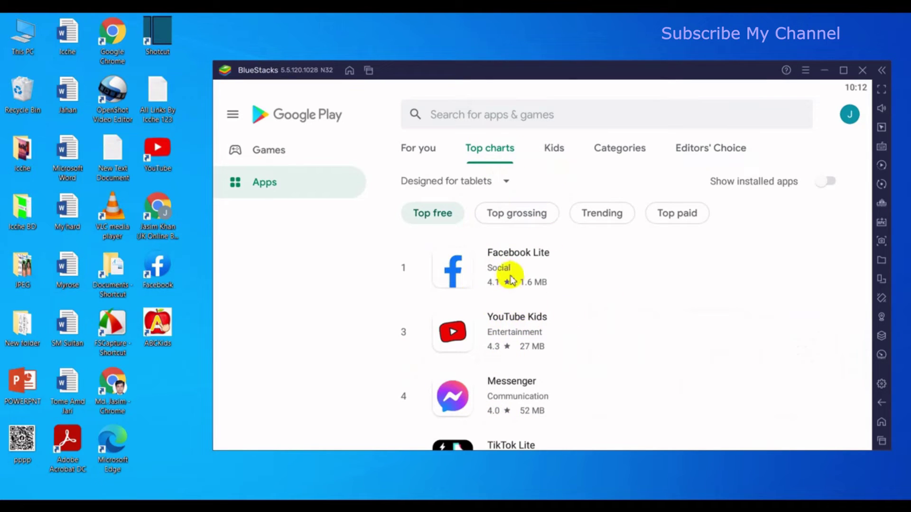
pyautogui.click(510, 260)
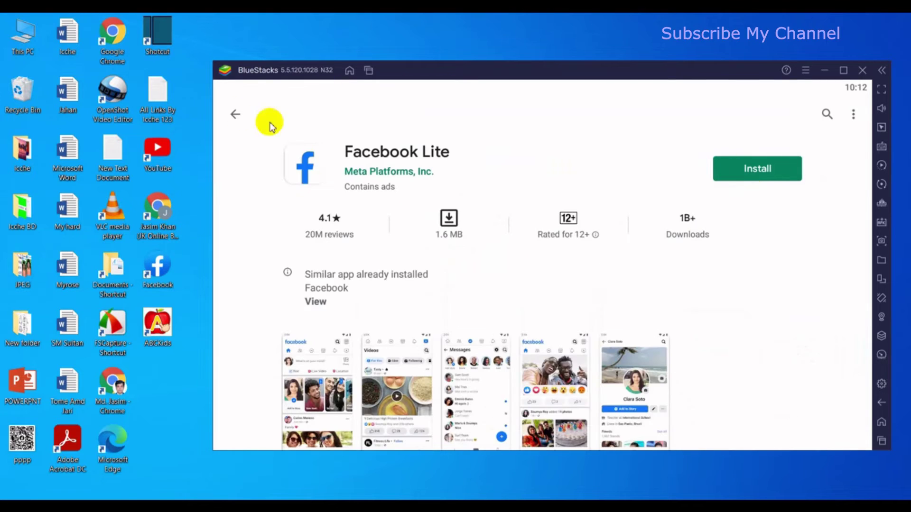
pyautogui.click(235, 114)
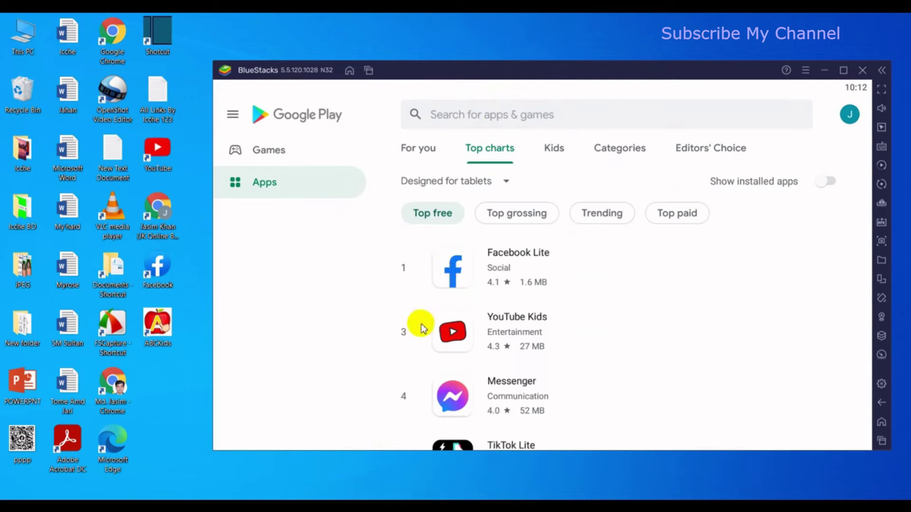
# Switch the store to Games and install Candy Crush Saga from the suggested games
pyautogui.click(268, 156)
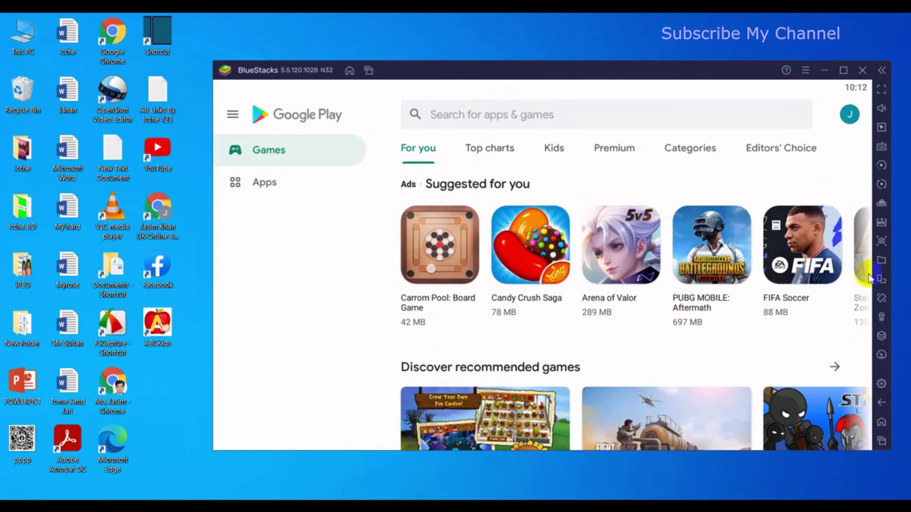
pyautogui.moveTo(870, 279); pyautogui.dragTo(864, 321)
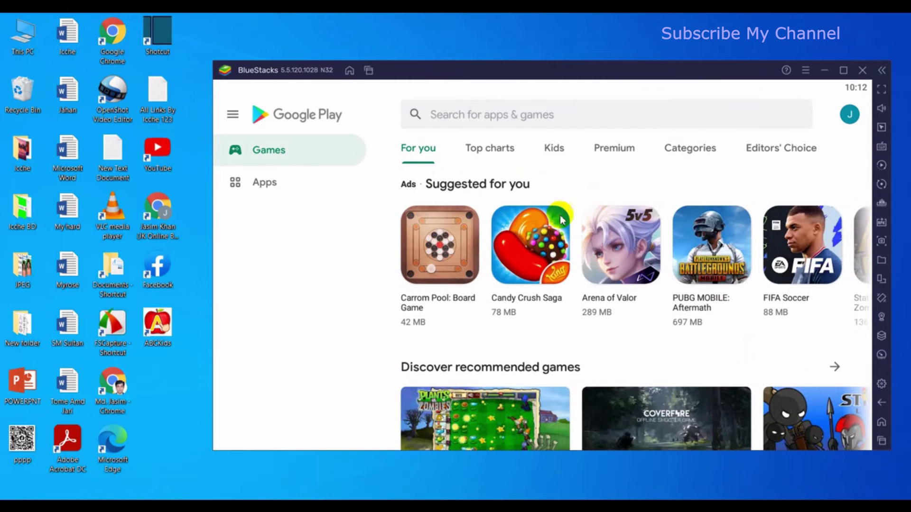
pyautogui.click(545, 248)
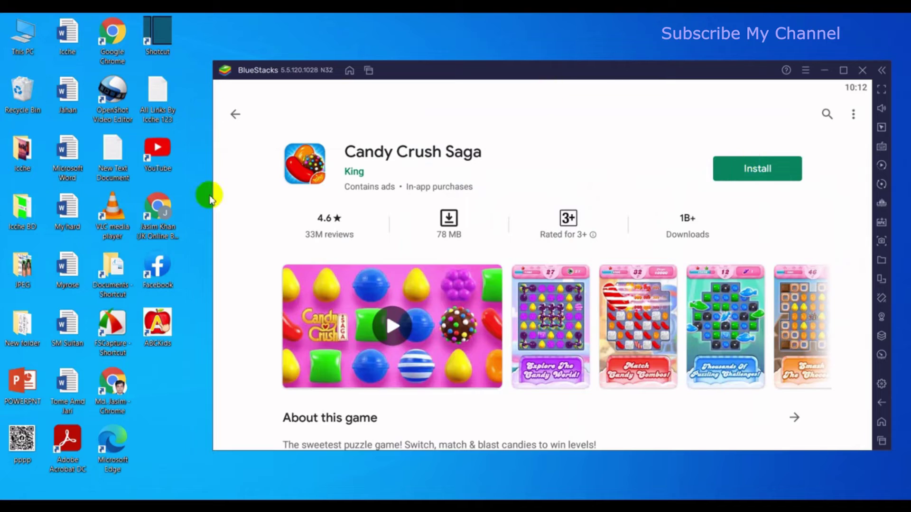
pyautogui.click(754, 175)
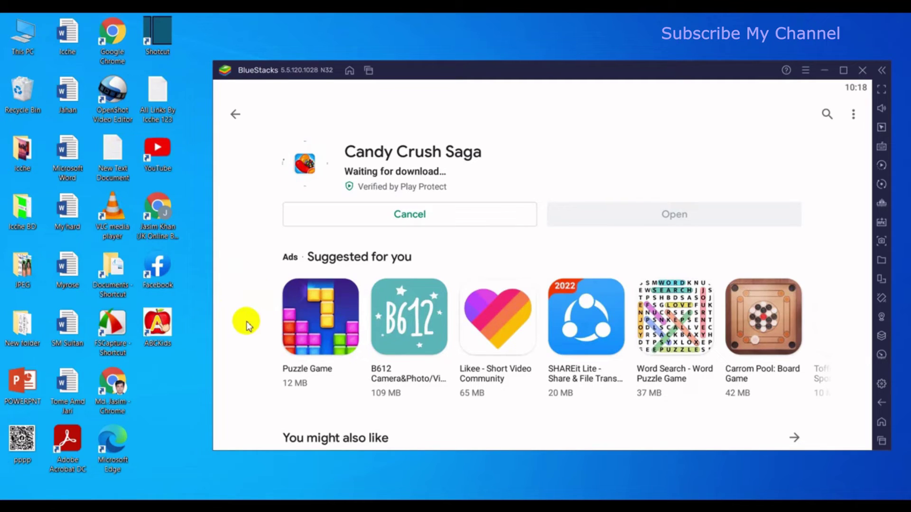
# View the suggested Puzzle Game's page and the top charts and Kids sections for games
pyautogui.click(311, 320)
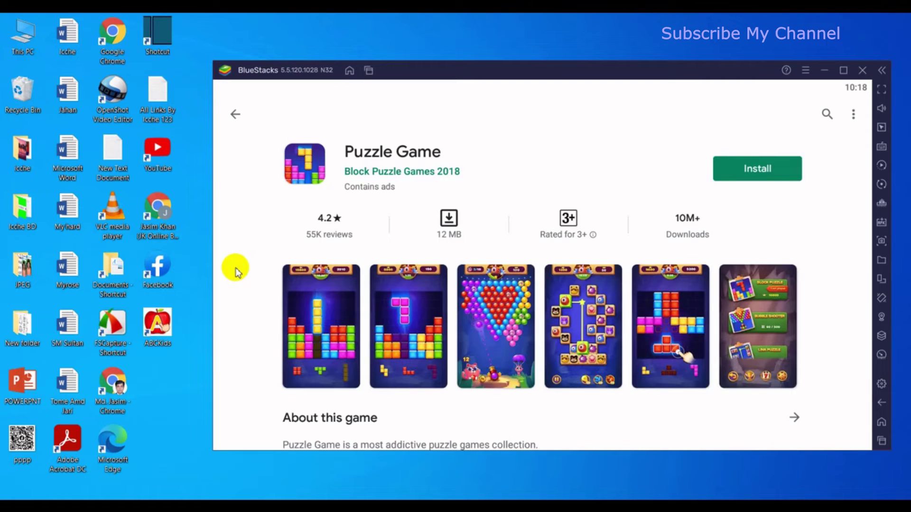
pyautogui.click(234, 113)
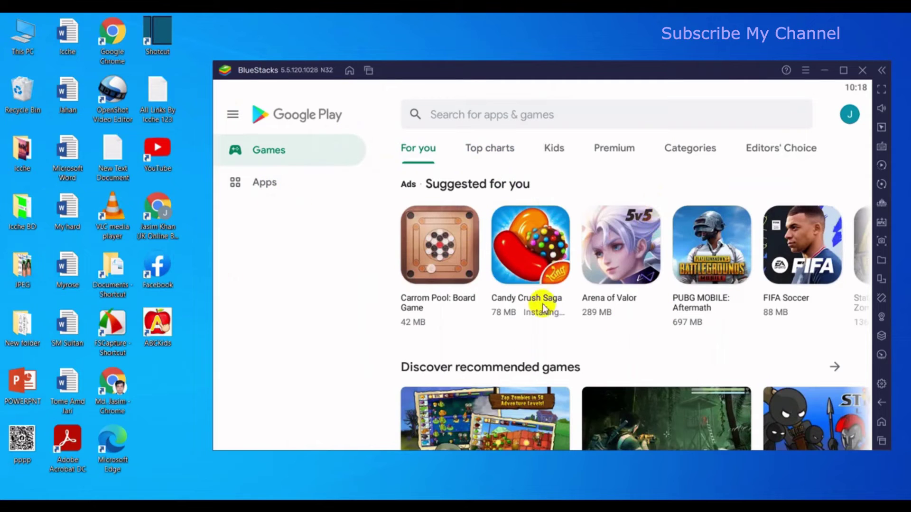
pyautogui.click(488, 151)
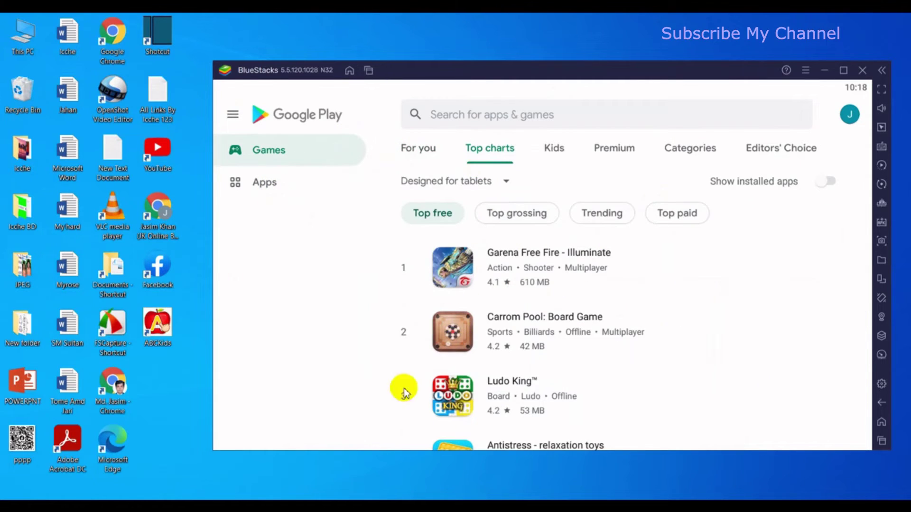
pyautogui.click(553, 162)
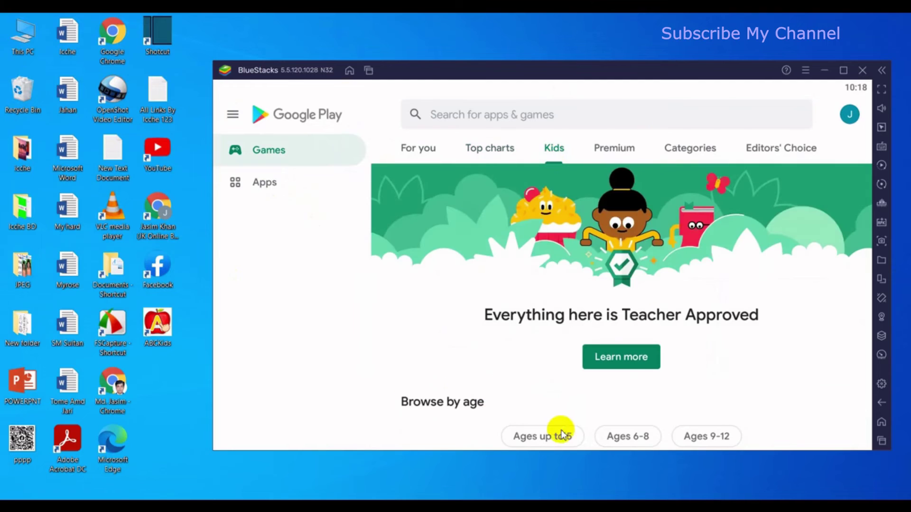
# Compare the top-grossing, top-paid and top-free charts in the Casino games category and open the Tongits Go-Sabong Slots Pusoy page
pyautogui.click(694, 150)
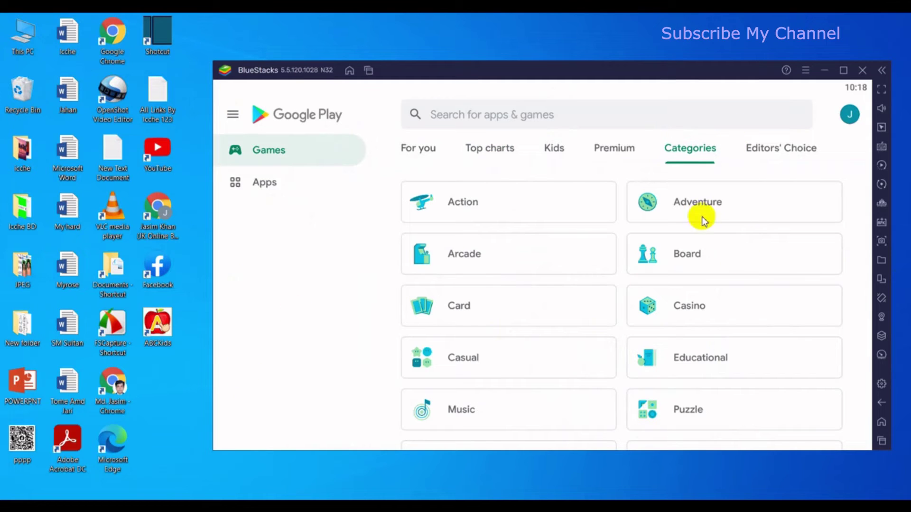
pyautogui.click(693, 306)
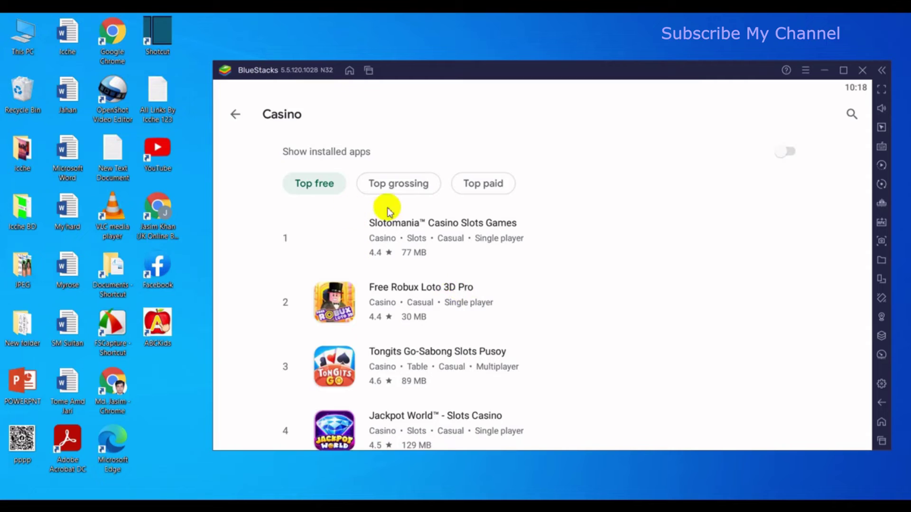
pyautogui.click(405, 188)
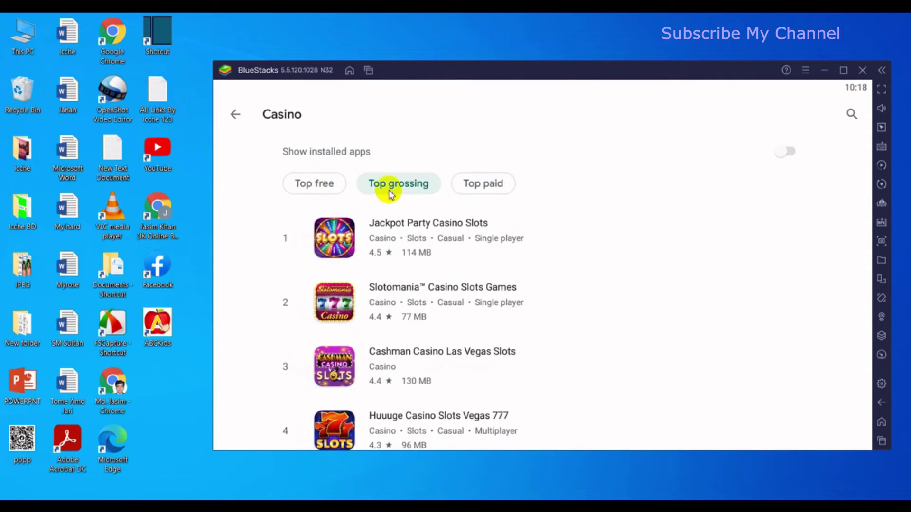
pyautogui.click(467, 190)
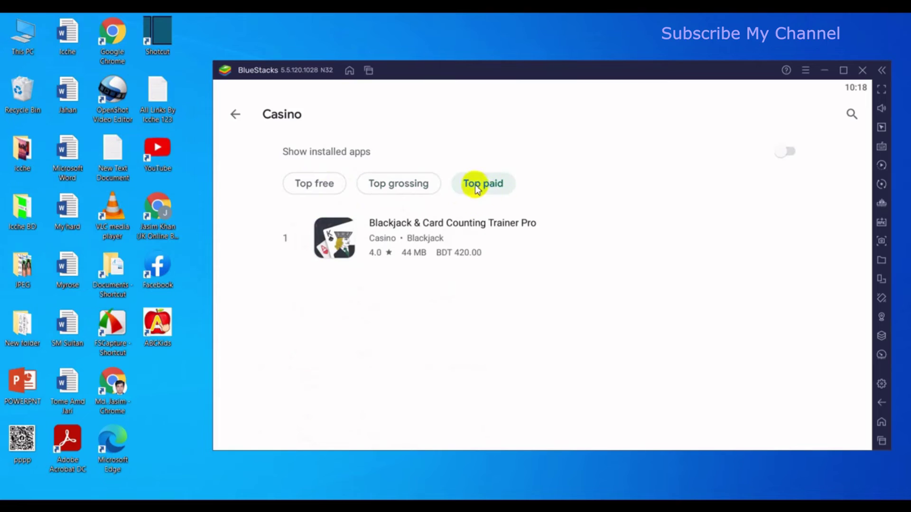
pyautogui.click(424, 189)
pyautogui.click(314, 184)
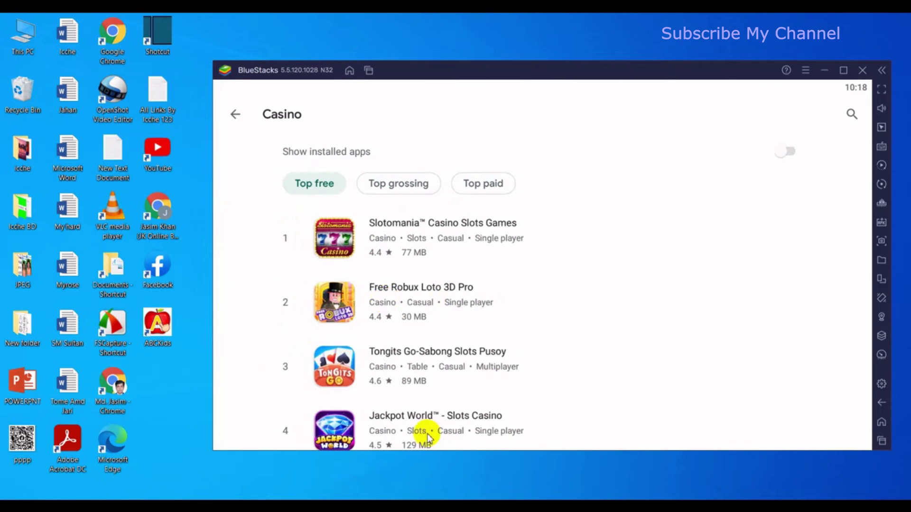
pyautogui.click(396, 373)
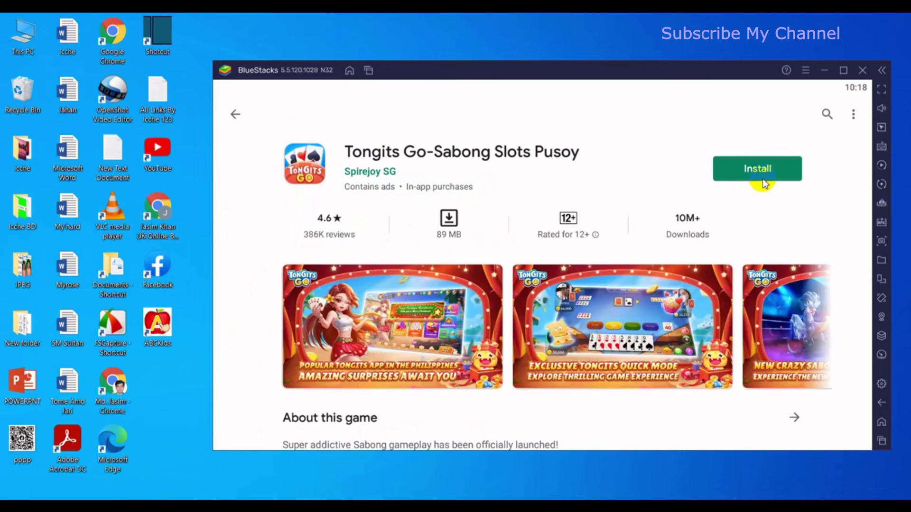